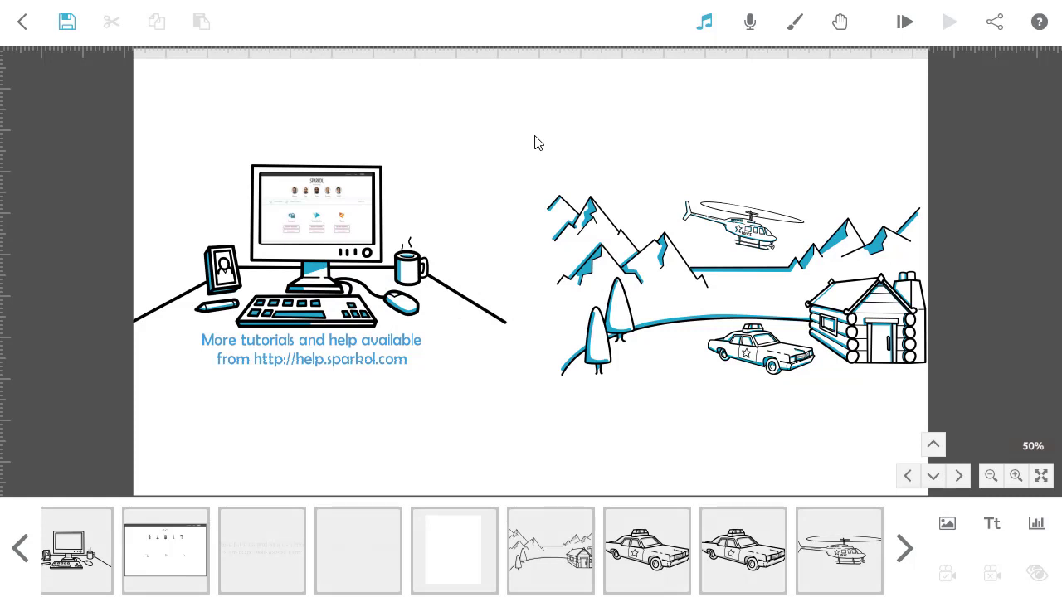
left_click(994, 22)
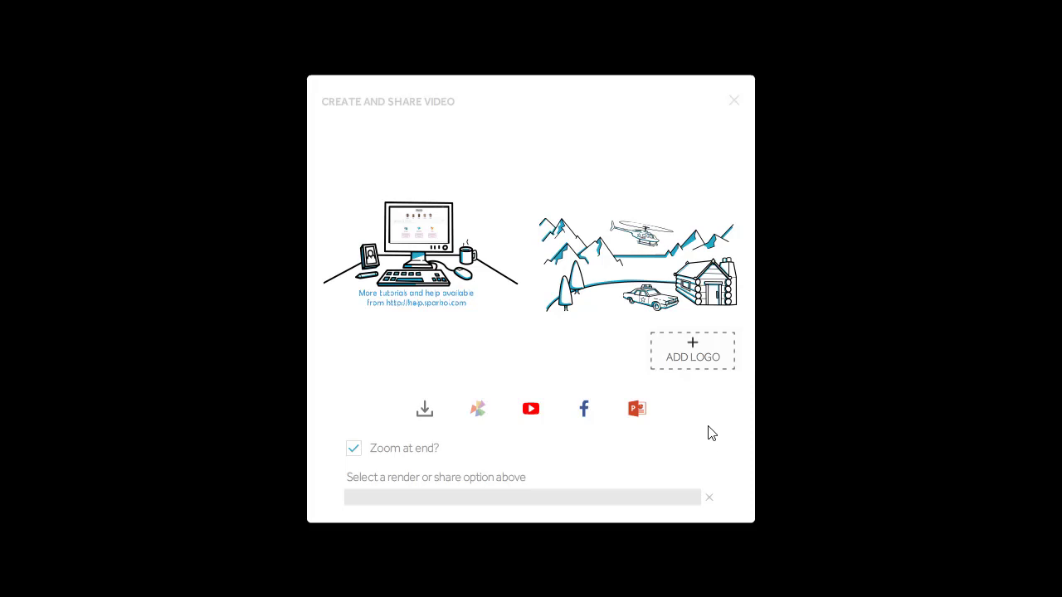
left_click(693, 357)
left_click(199, 143)
left_click(656, 418)
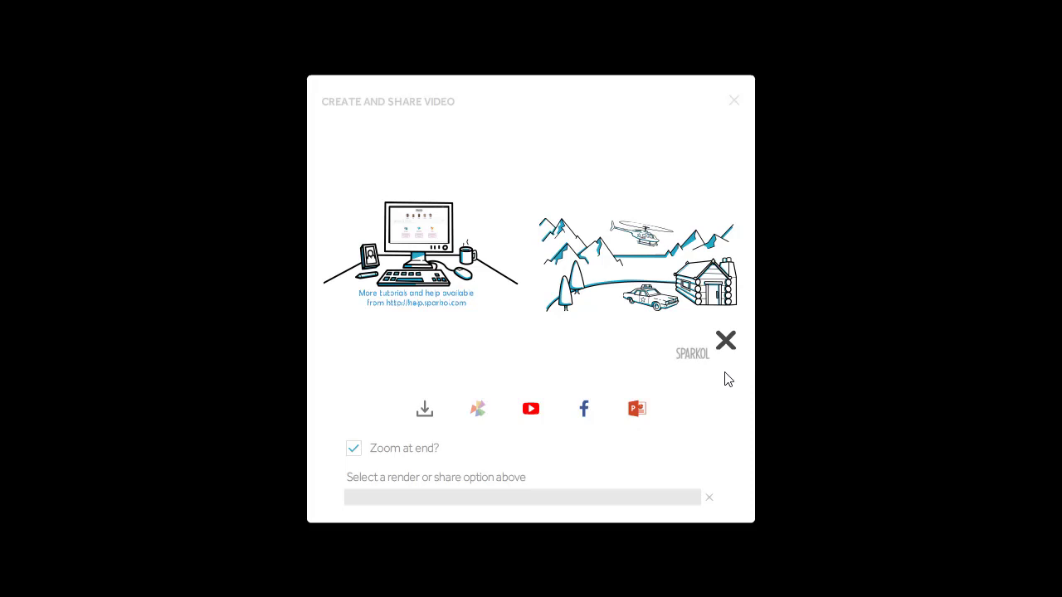
left_click(725, 342)
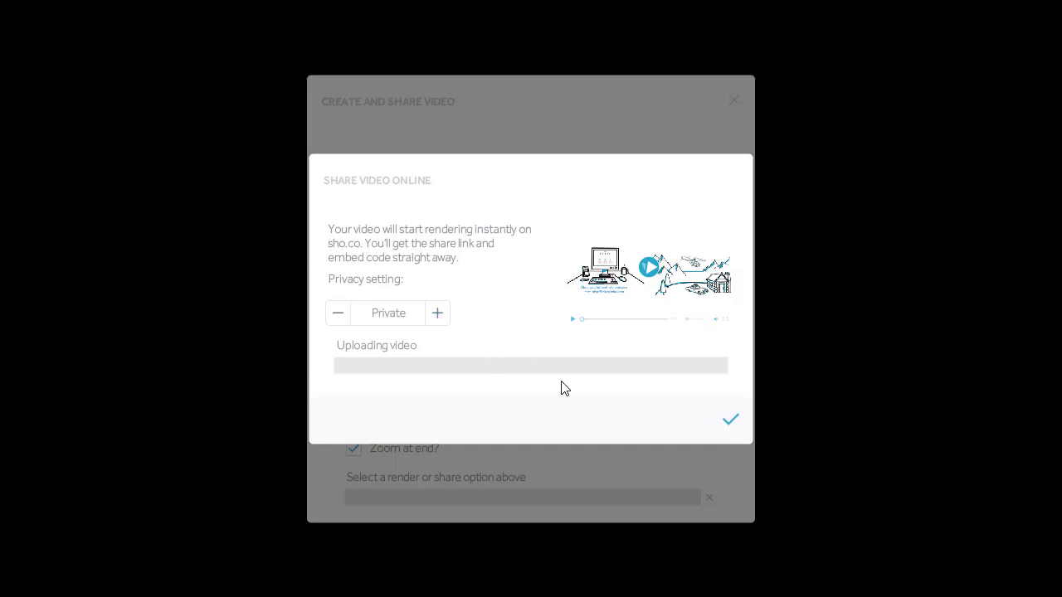
Upload the scribe privately to sho.co, select its share link and embed code, then close the details.
left_click(729, 428)
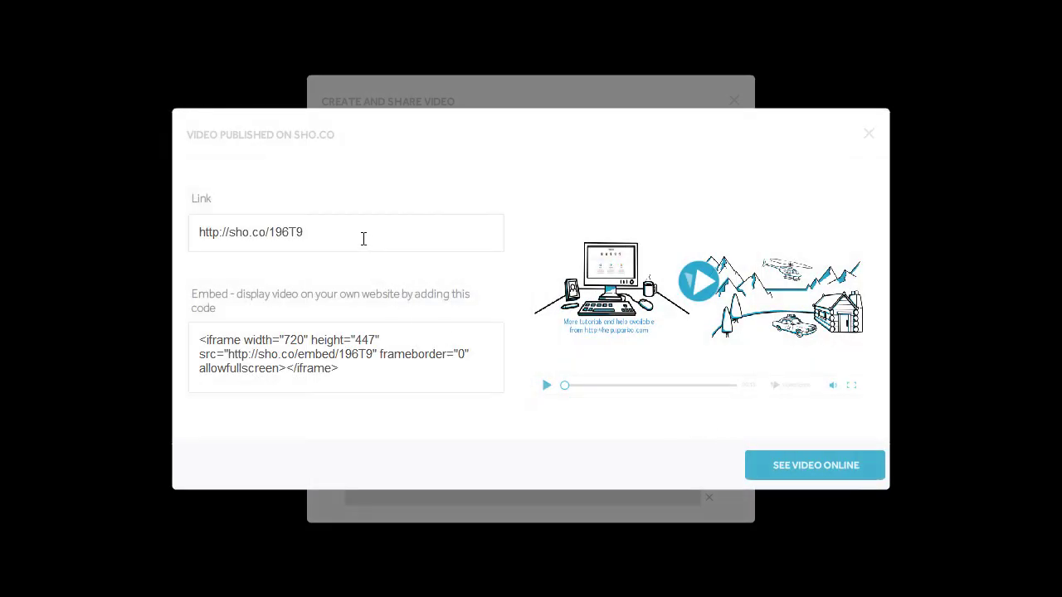
triple_click(300, 229)
left_click(344, 226)
left_click_drag(357, 367, 381, 365)
left_click(868, 134)
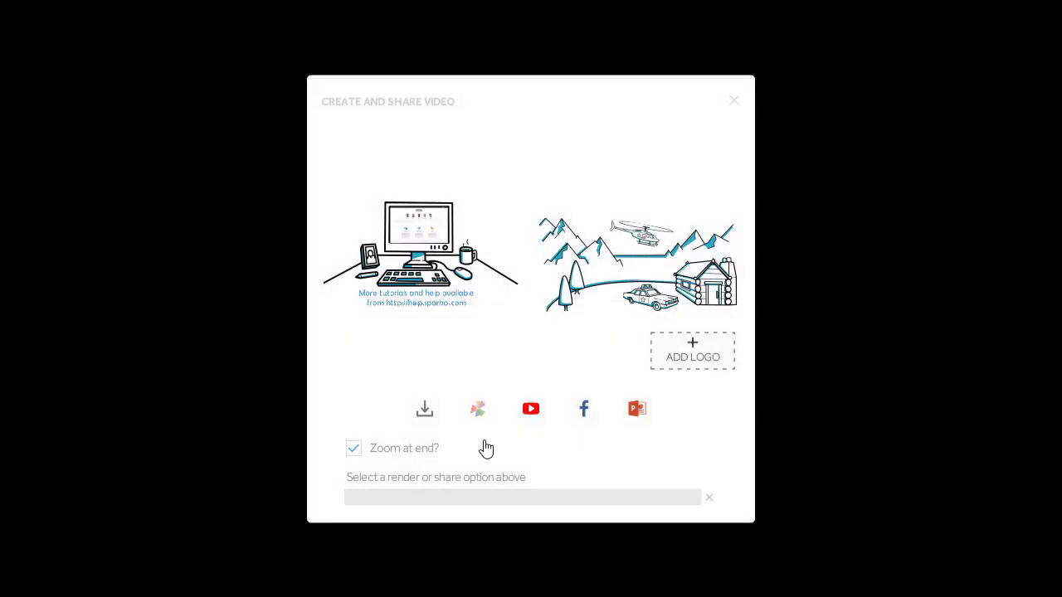
Open the video file settings and set the output format to QuickTime MOV.
left_click(424, 409)
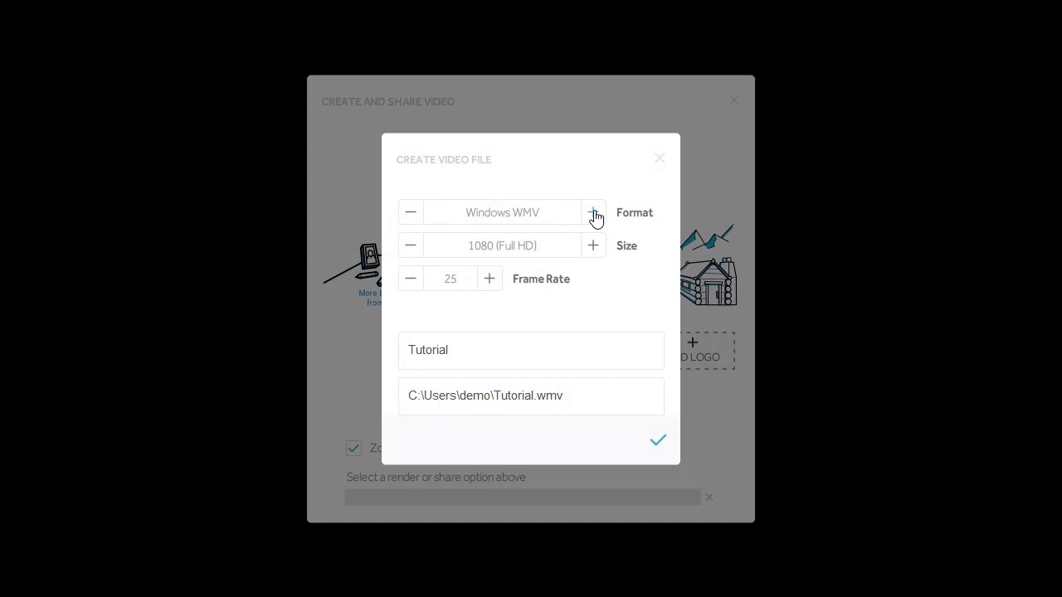
left_click(594, 214)
left_click(594, 214)
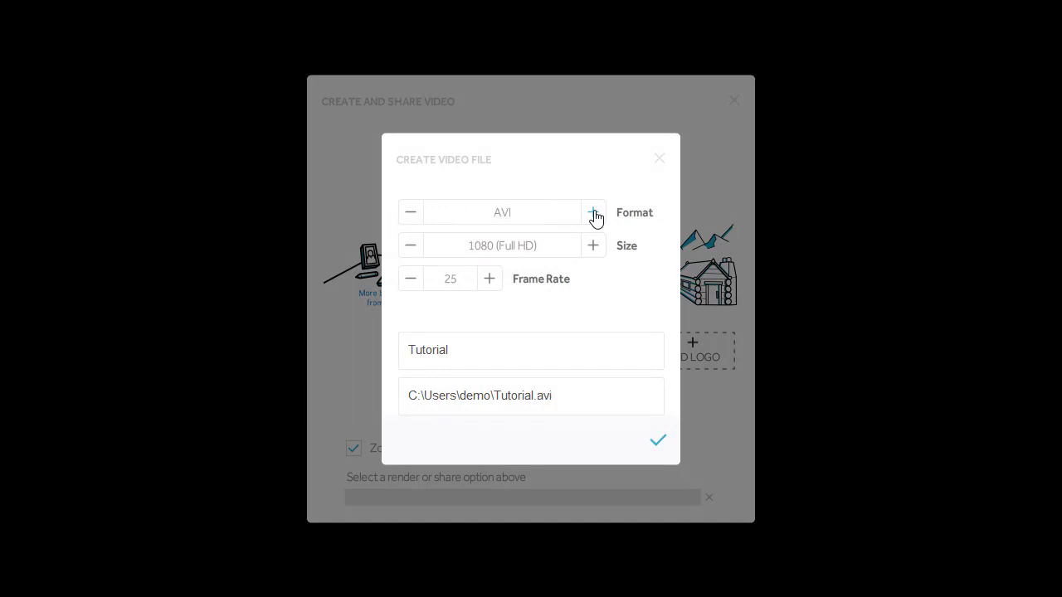
left_click(410, 215)
left_click(410, 215)
left_click(594, 214)
left_click(594, 214)
left_click(594, 214)
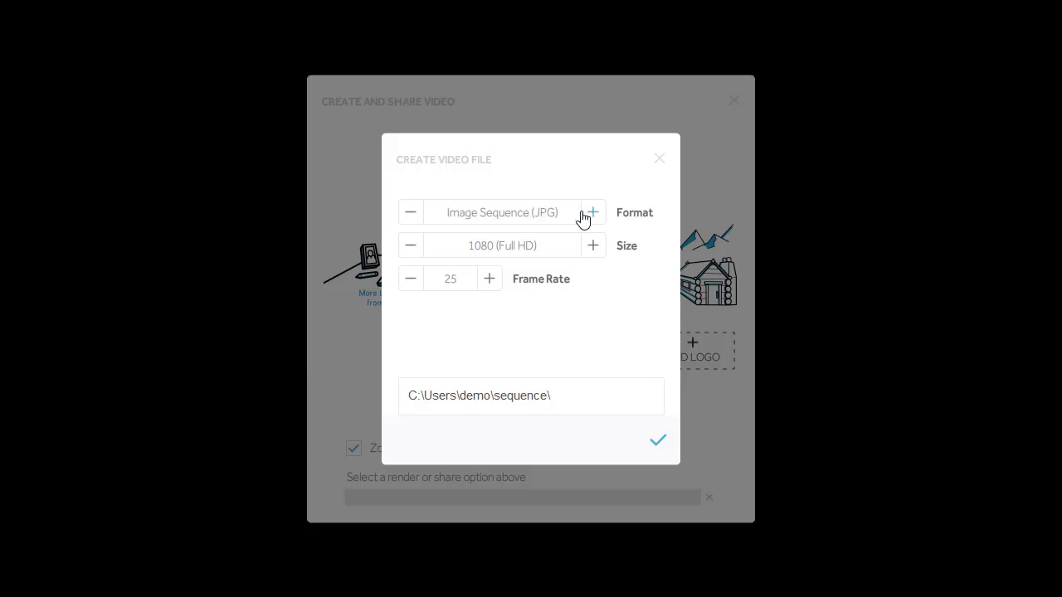
left_click(411, 214)
left_click(411, 213)
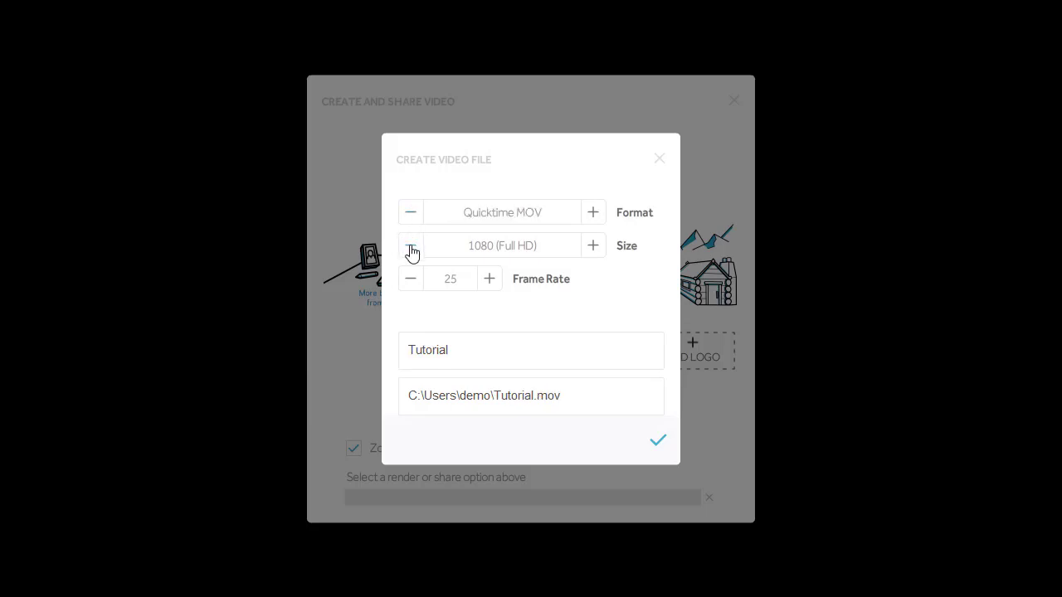
Keep the size at 1080 (Full HD) and raise the frame rate to 50 fps.
left_click(410, 247)
left_click(411, 246)
left_click(411, 246)
left_click(411, 247)
left_click(491, 285)
left_click(491, 285)
left_click(491, 286)
Replace the file name 'Tutorial' with 'Tutorial v2'.
left_click_drag(478, 352, 379, 351)
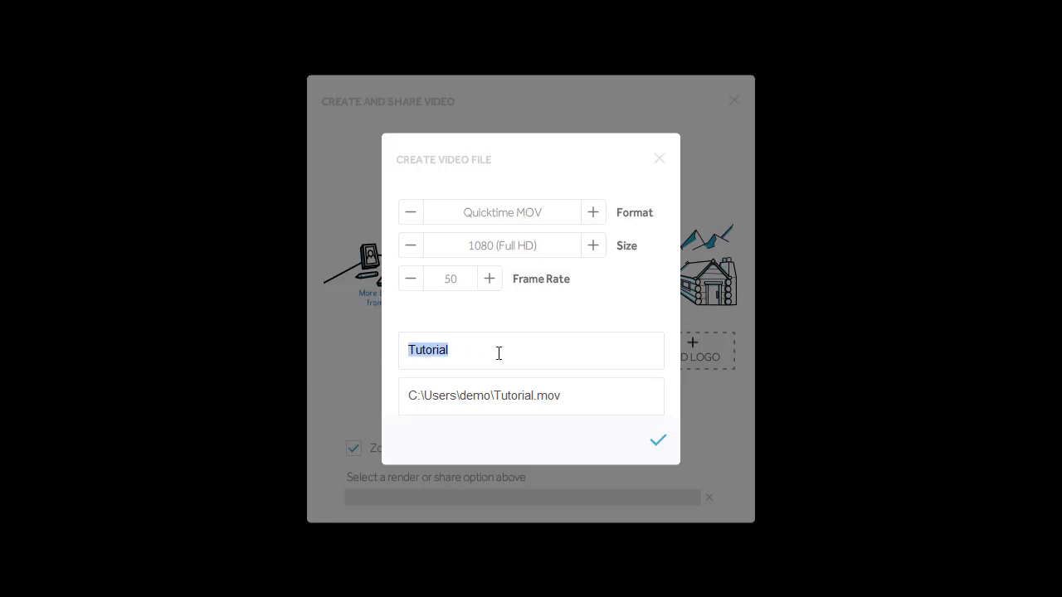
type("T")
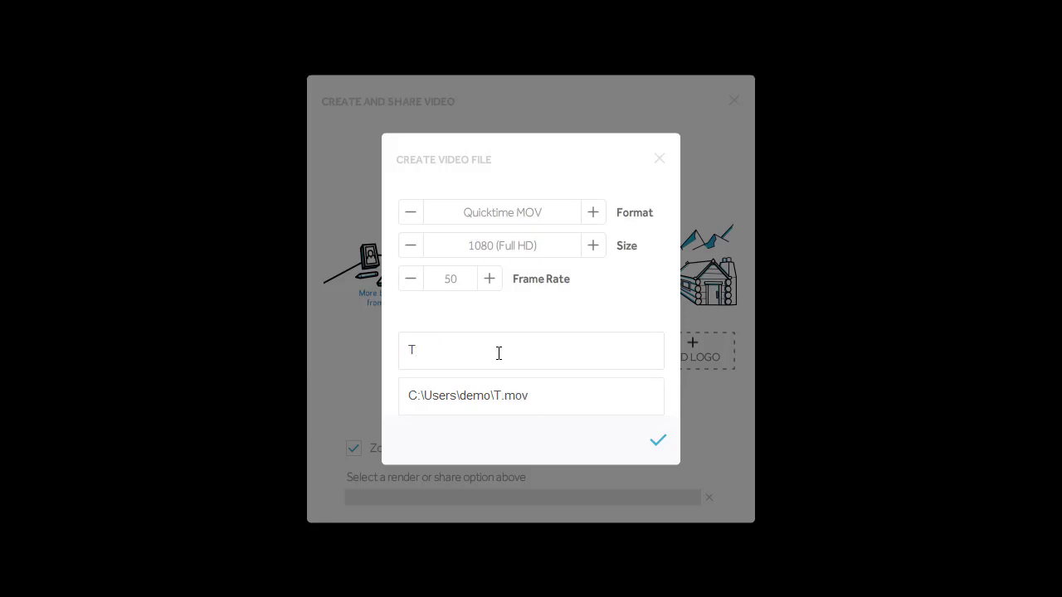
type("utorial v2")
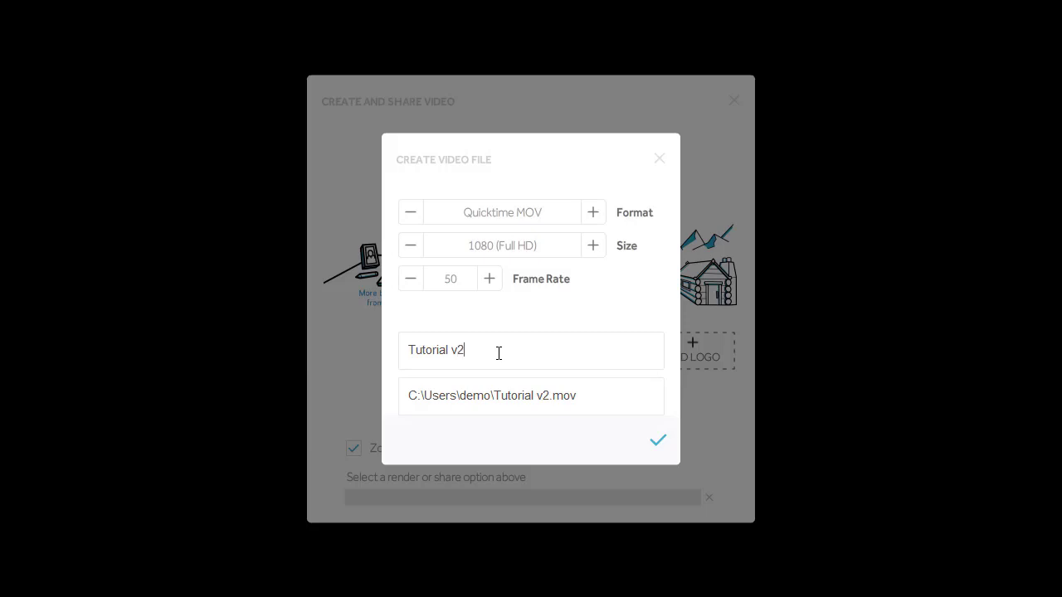
Choose the Desktop folder as the save location for Tutorial v2.mov.
left_click(562, 398)
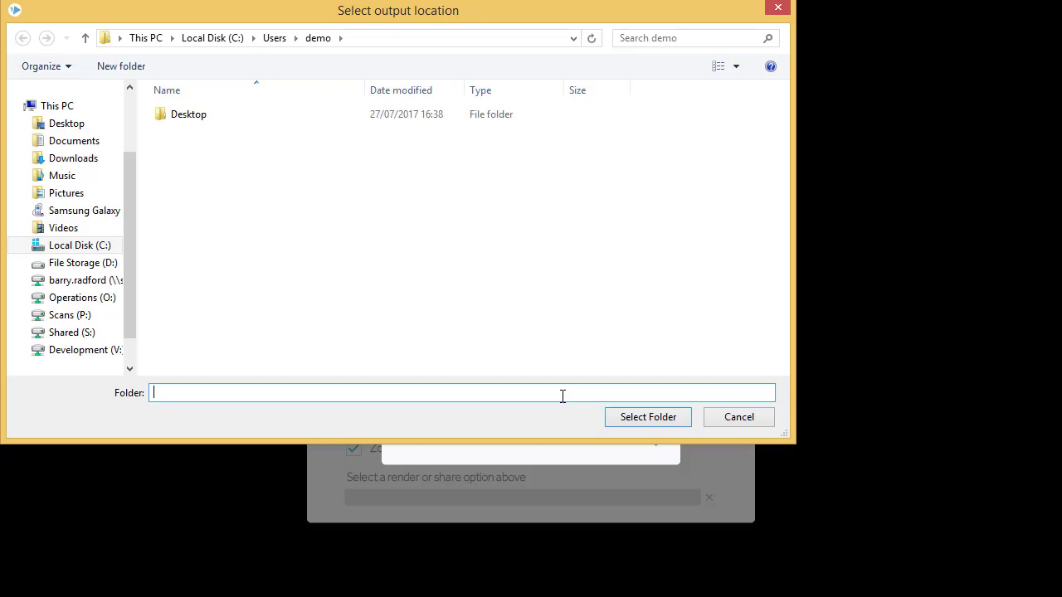
left_click(186, 117)
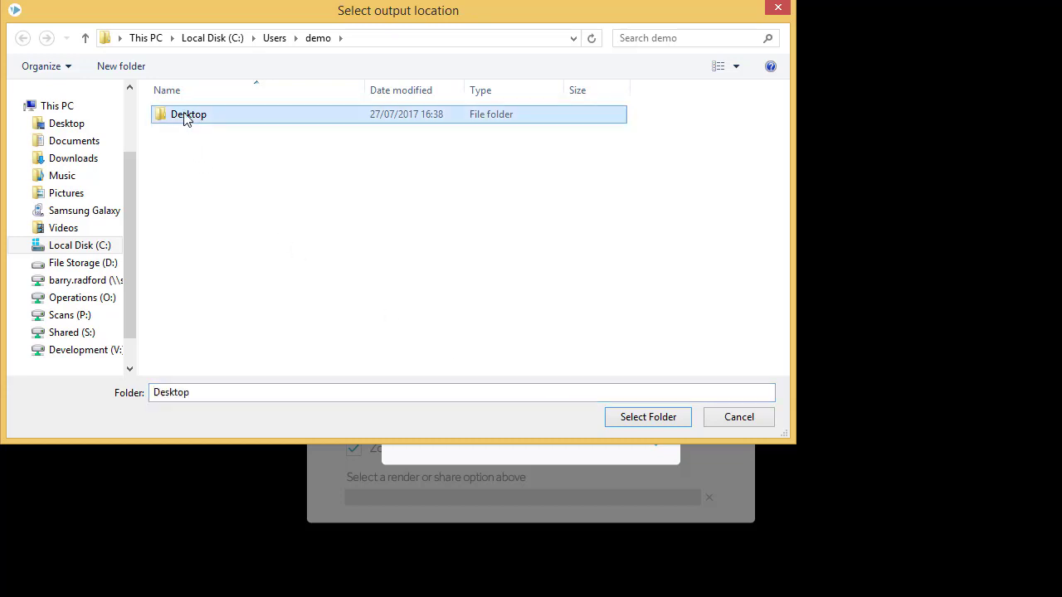
left_click(654, 424)
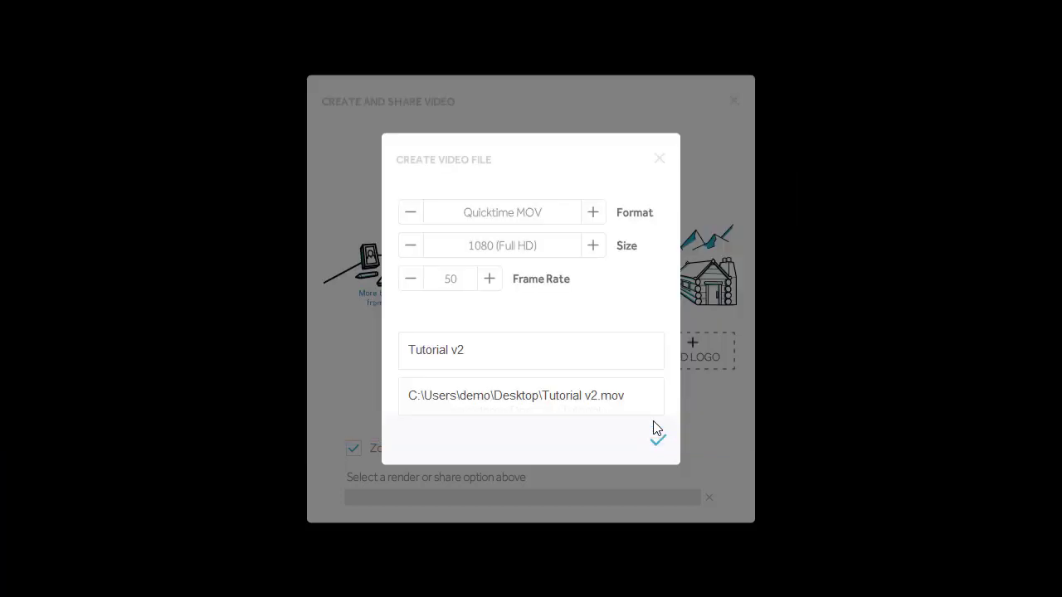
Begin rendering the scribe to Tutorial v2.mov on the Desktop.
left_click(656, 440)
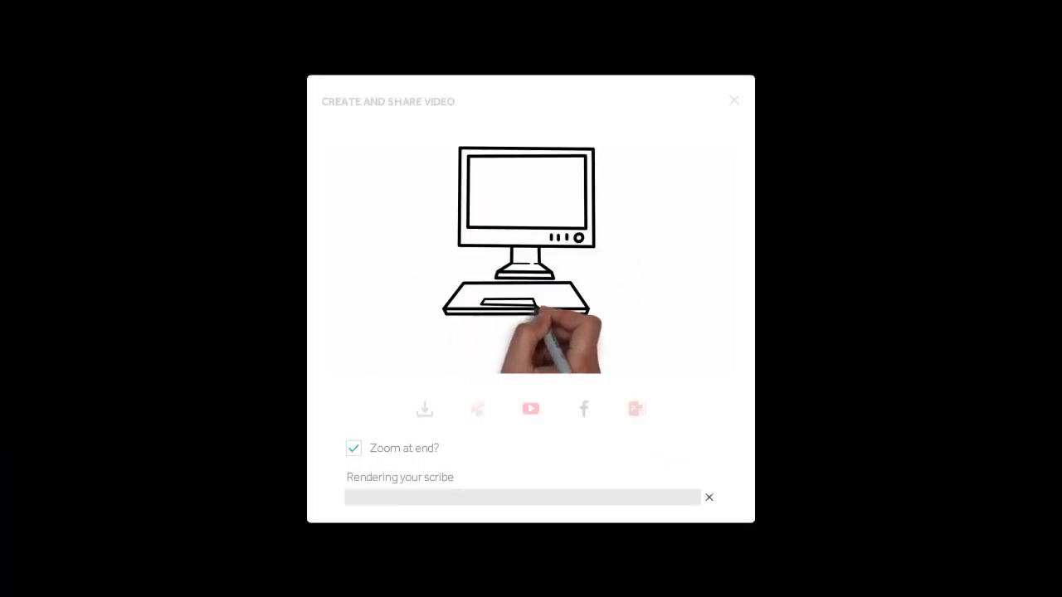